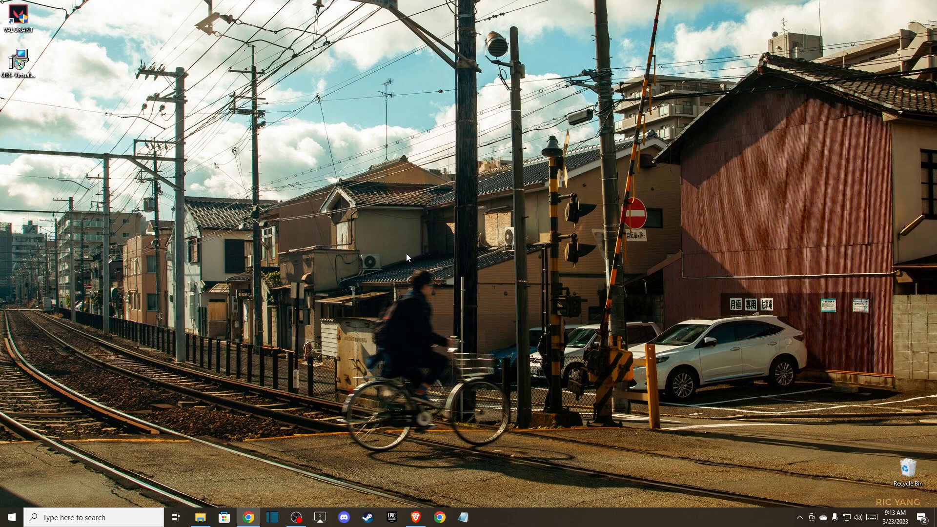
# - Search for the Windows Sound settings and open them
pyautogui.click(56, 515)
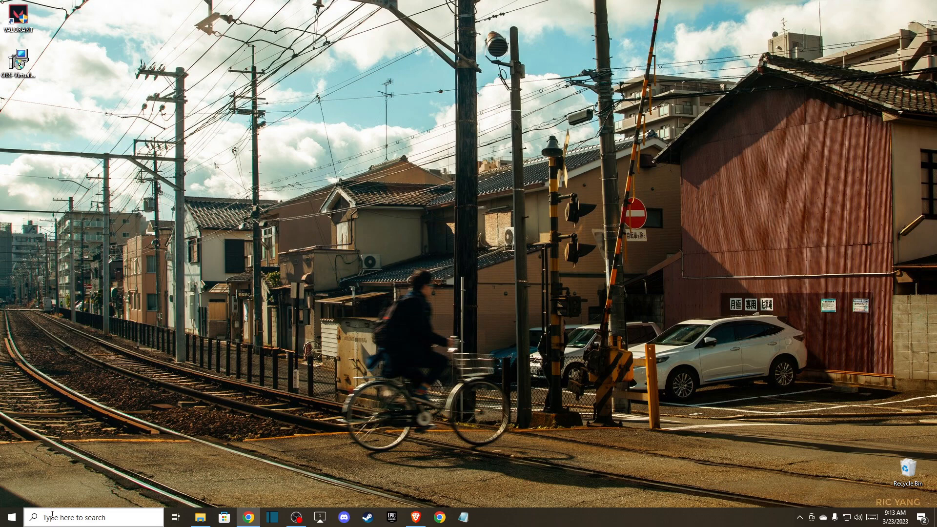
pyautogui.write('SOUND')
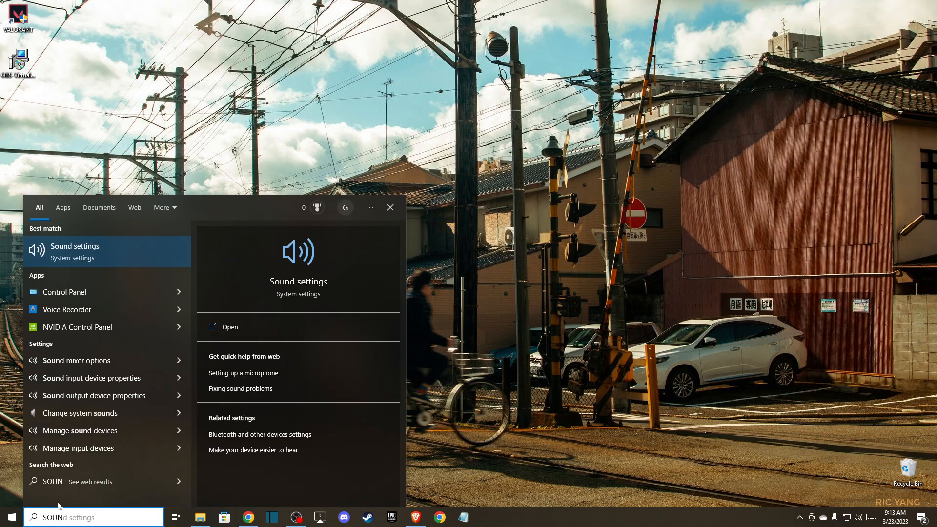
pyautogui.press('Return')
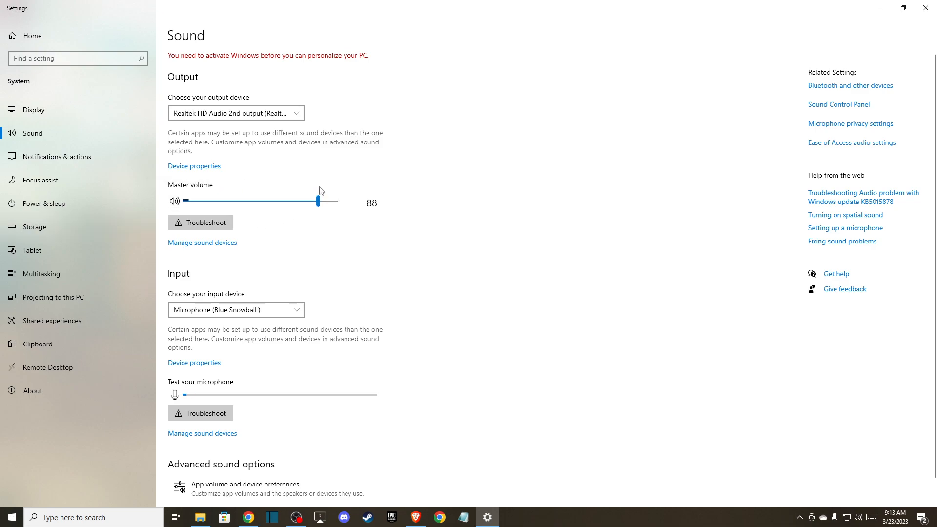
# - Check the device properties of the Blue Snowball microphone input and return to the main Sound page
pyautogui.scroll(-1, 227, 189)
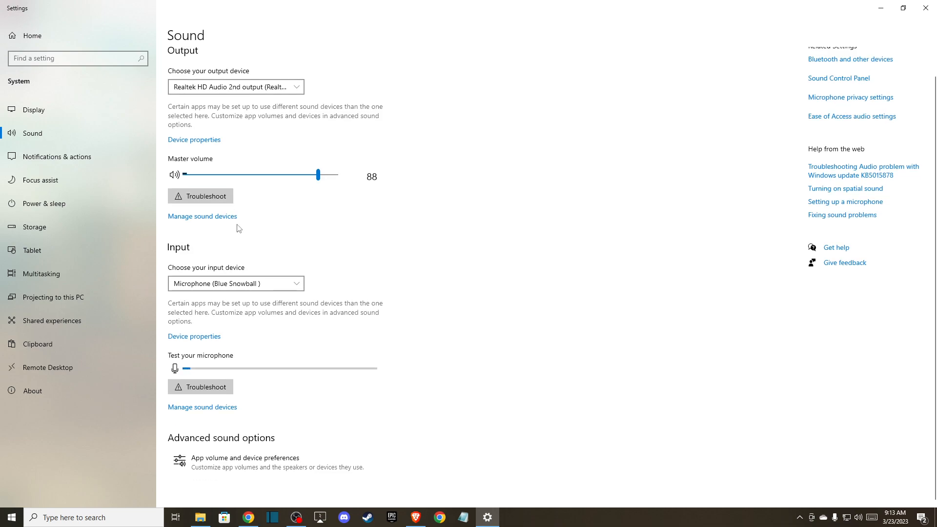
pyautogui.click(202, 336)
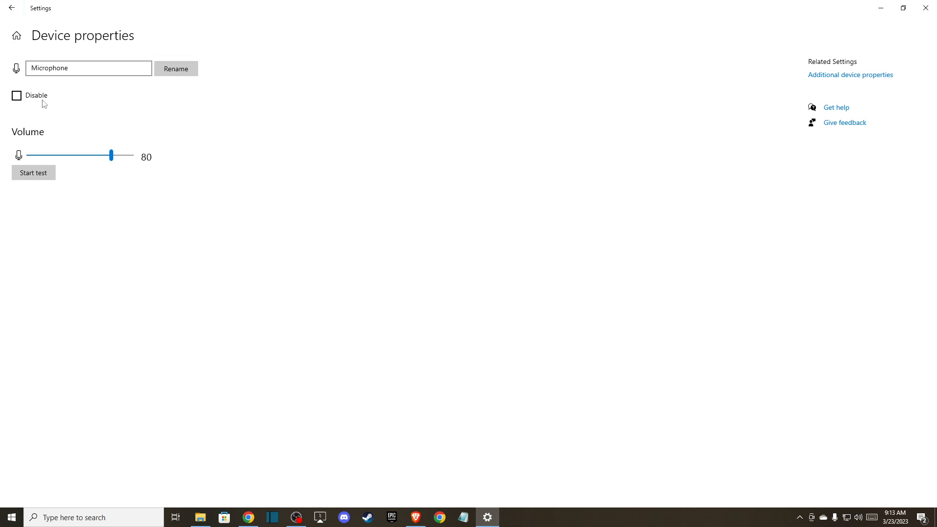
pyautogui.click(12, 8)
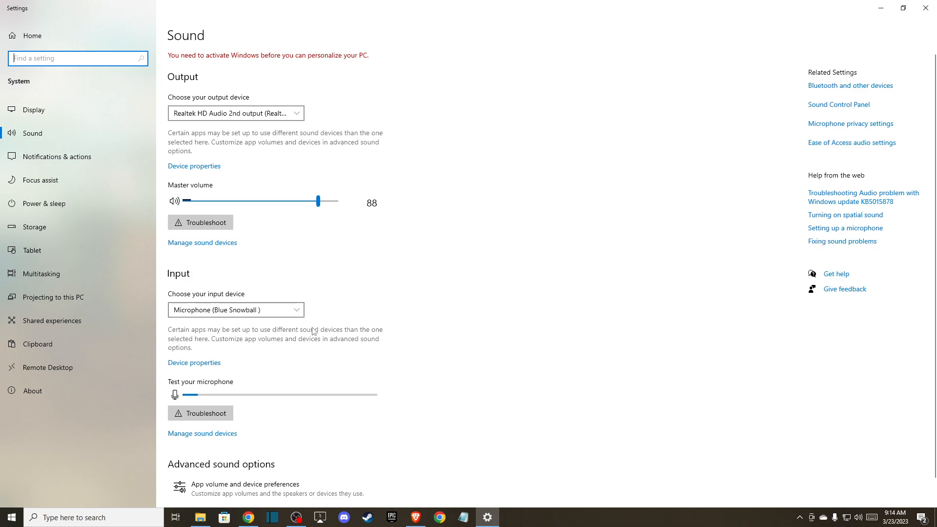
# - Open the Sound Control Panel and review the playback devices, including the options available for the unplugged 27G2G8 output
pyautogui.click(829, 109)
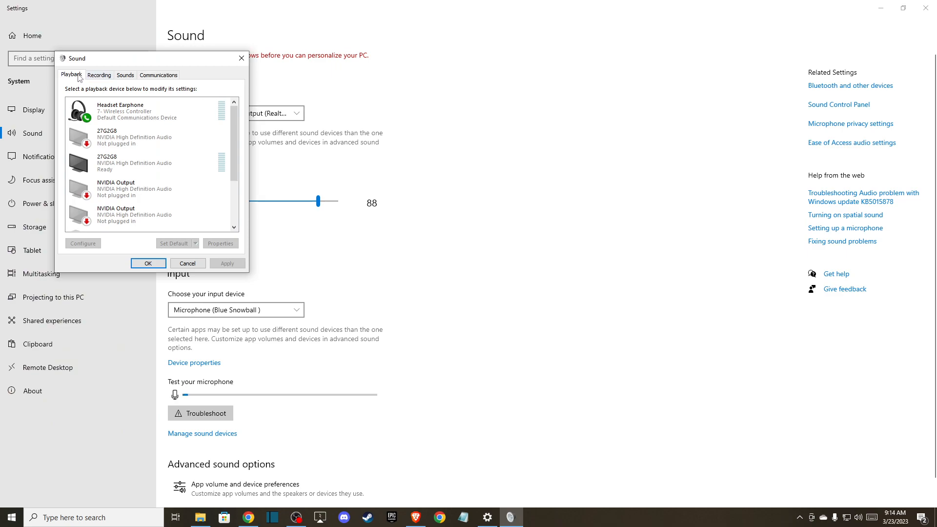
pyautogui.scroll(-5, 120, 202)
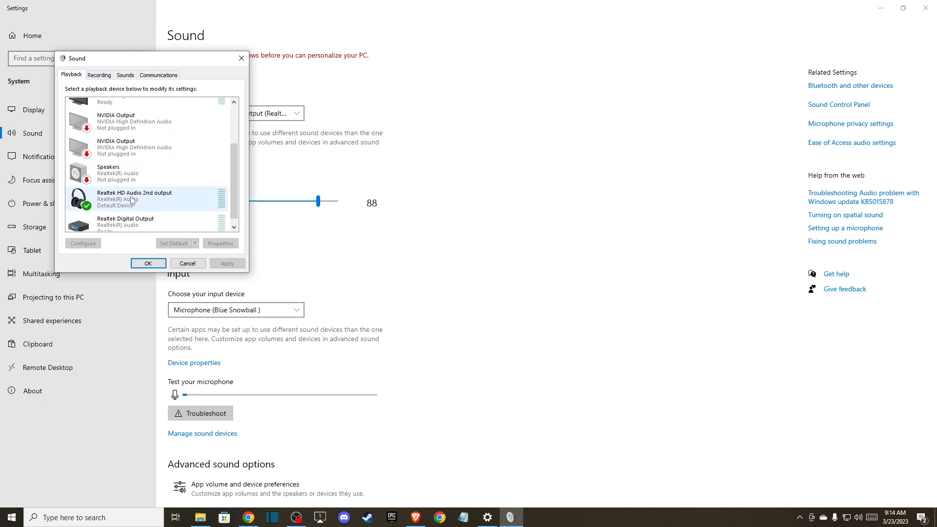
pyautogui.click(117, 204)
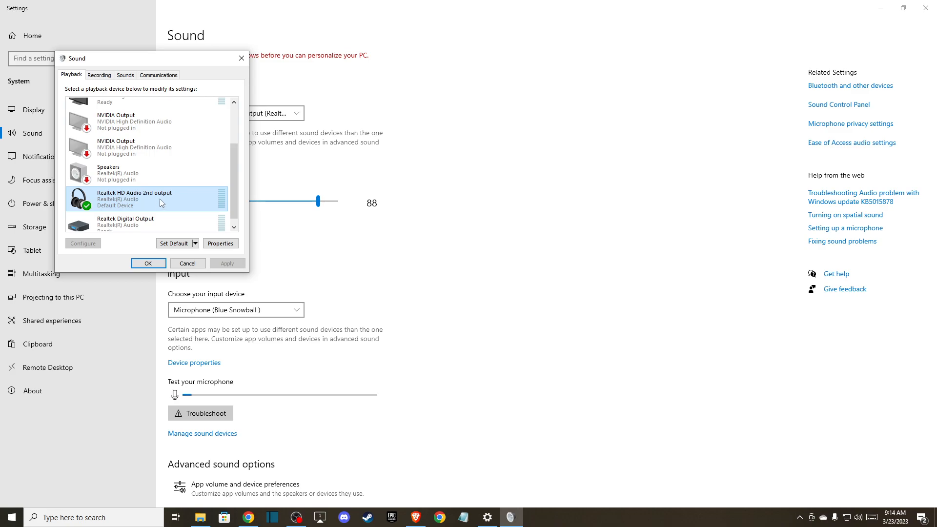
pyautogui.scroll(3, 109, 119)
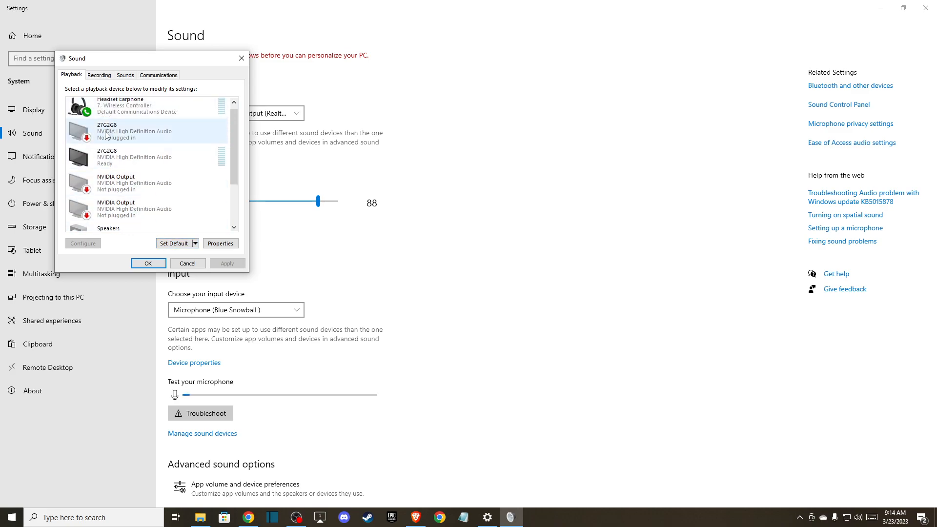
pyautogui.rightClick(105, 132)
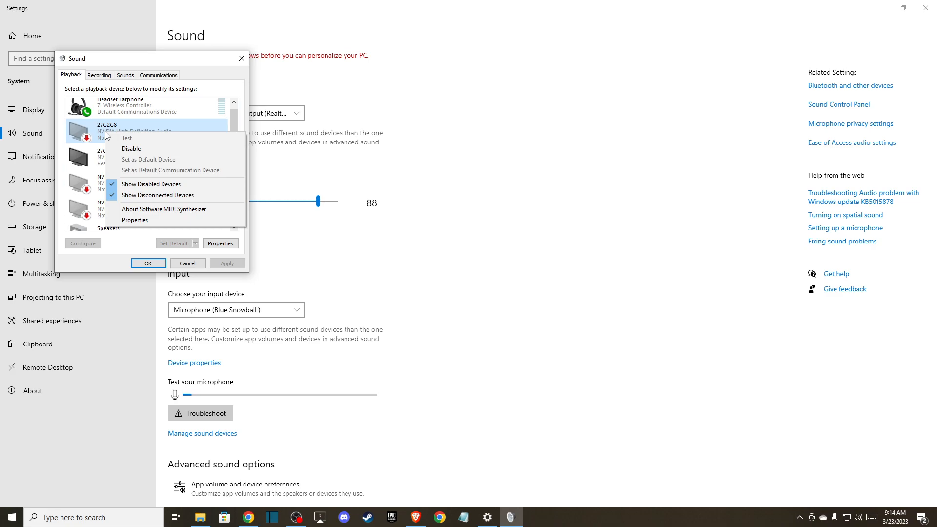
pyautogui.click(125, 152)
pyautogui.scroll(-3, 118, 162)
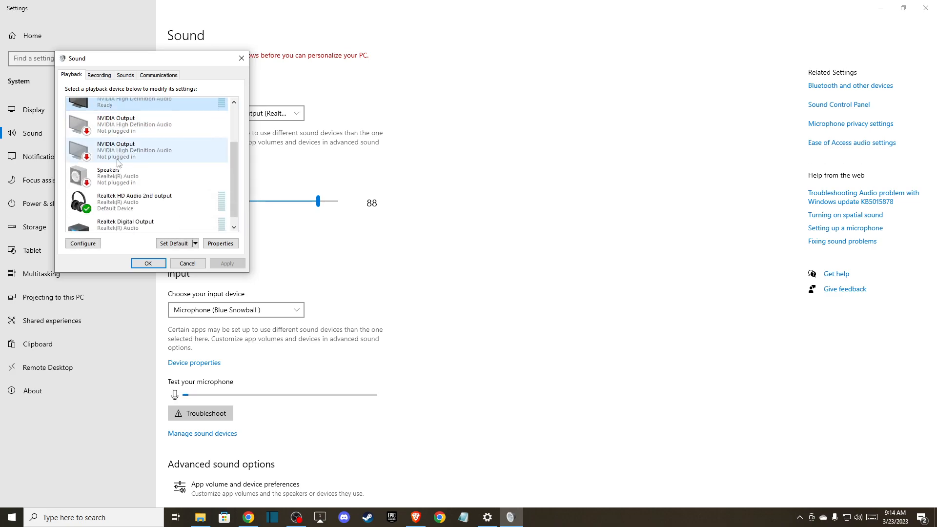
# - Review the general, levels, advanced and spatial sound properties of Realtek HD Audio 2nd output
pyautogui.doubleClick(107, 200)
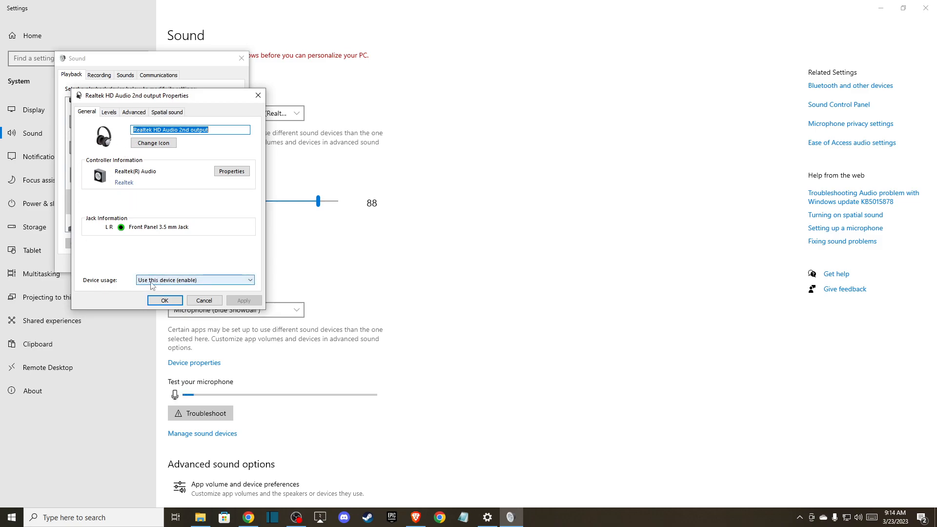
pyautogui.click(108, 113)
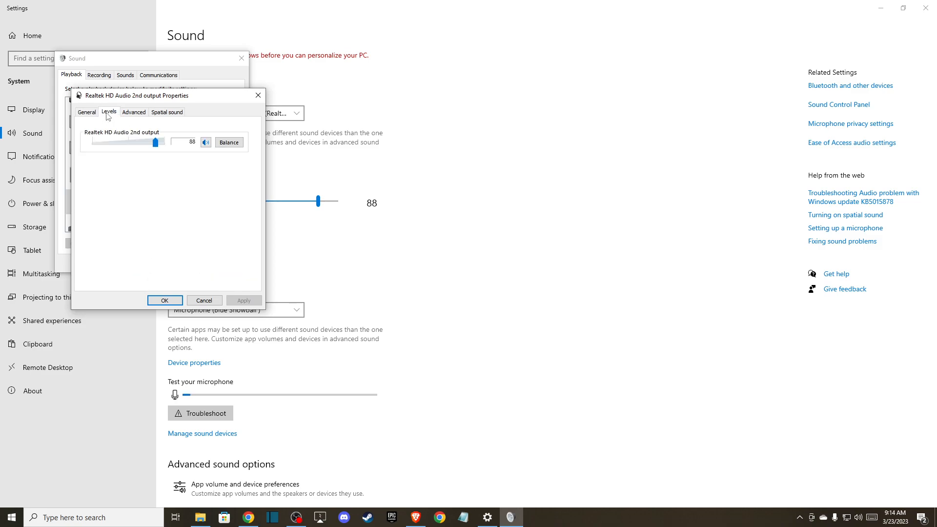
pyautogui.click(133, 112)
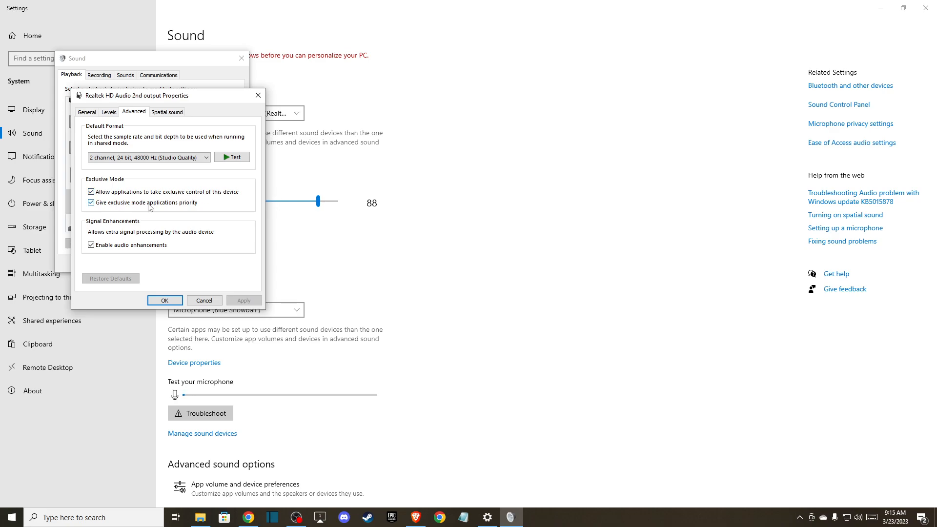
pyautogui.click(167, 112)
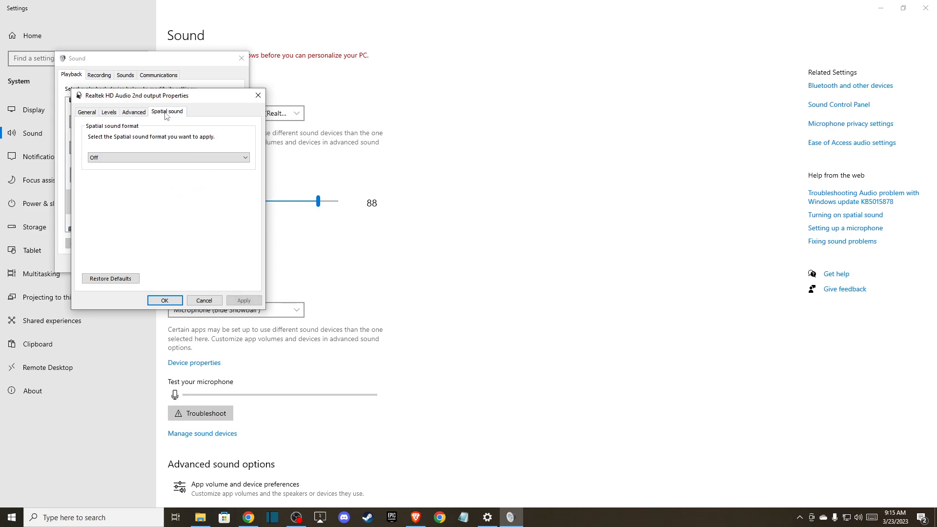
pyautogui.click(164, 301)
# - Review the Blue Snowball microphone's Listen, Levels and Advanced properties among the recording devices, and close the sound windows
pyautogui.click(99, 74)
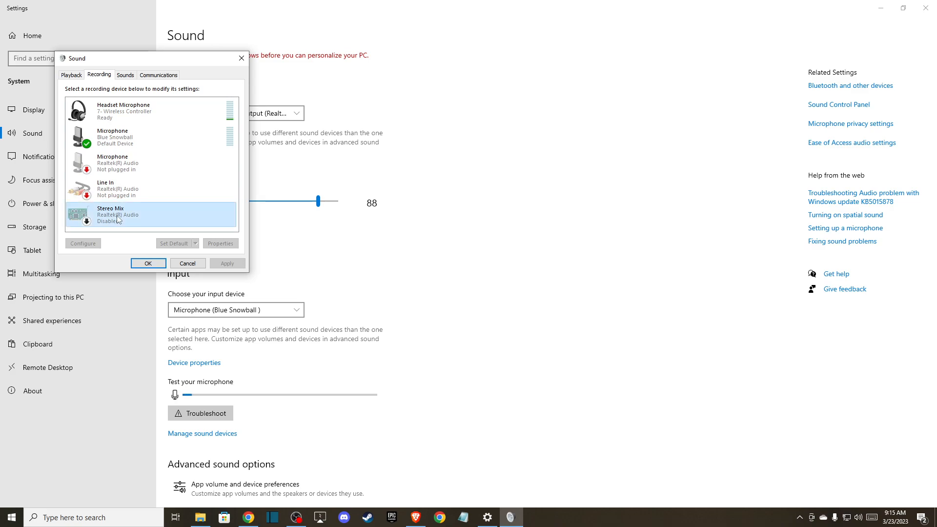
pyautogui.rightClick(149, 212)
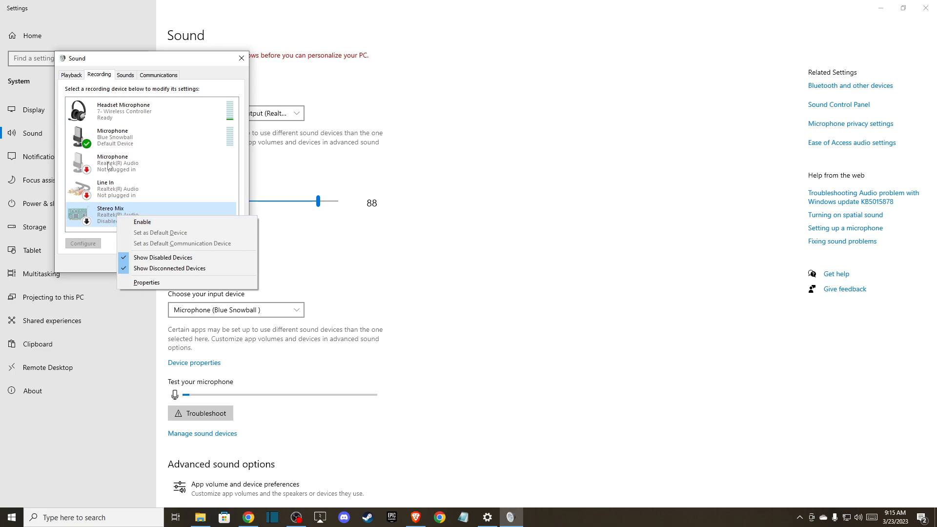
pyautogui.doubleClick(105, 145)
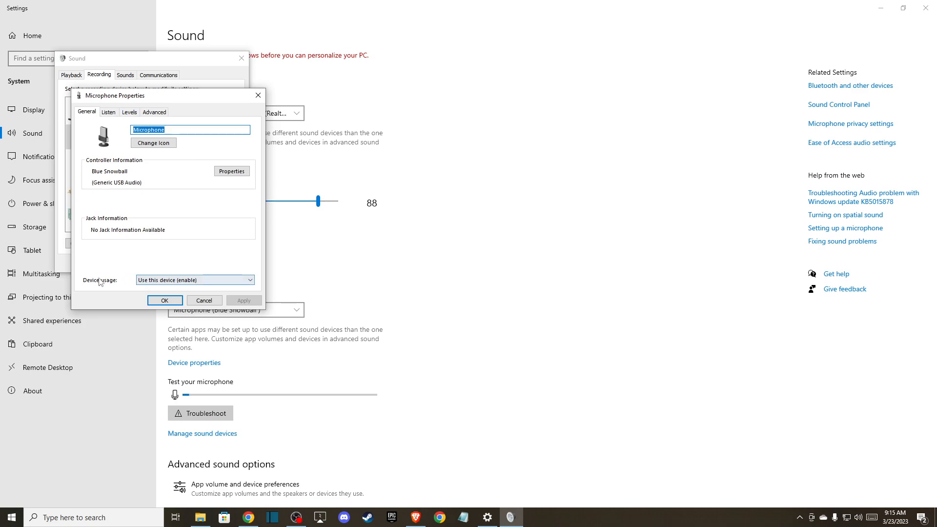
pyautogui.click(109, 113)
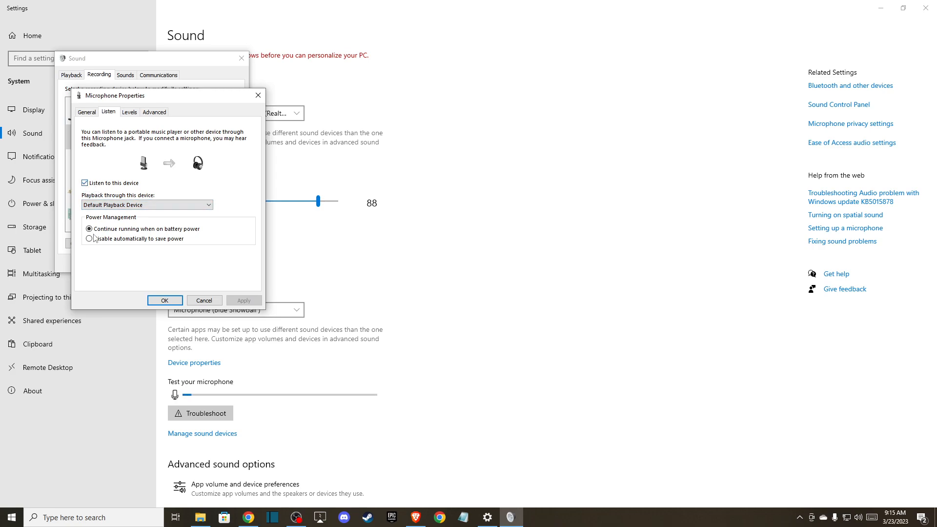
pyautogui.click(131, 113)
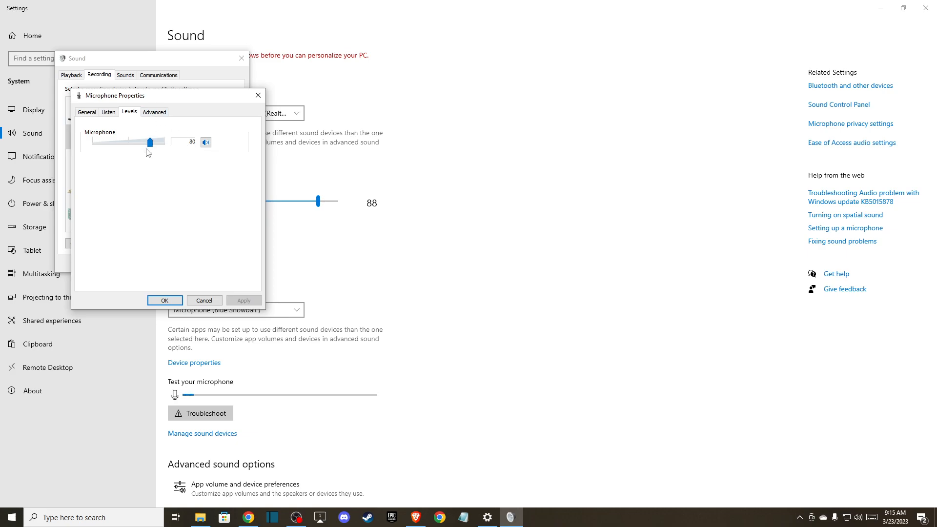
pyautogui.click(154, 113)
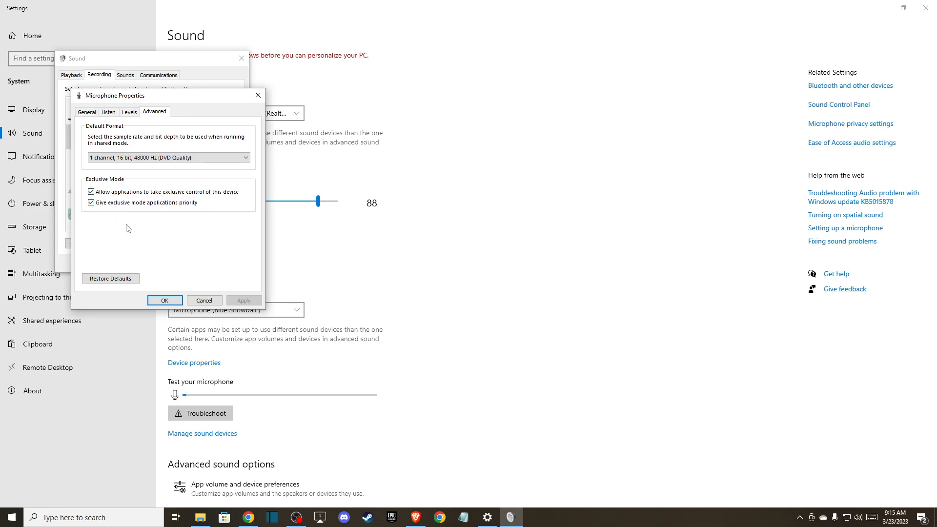
pyautogui.click(164, 300)
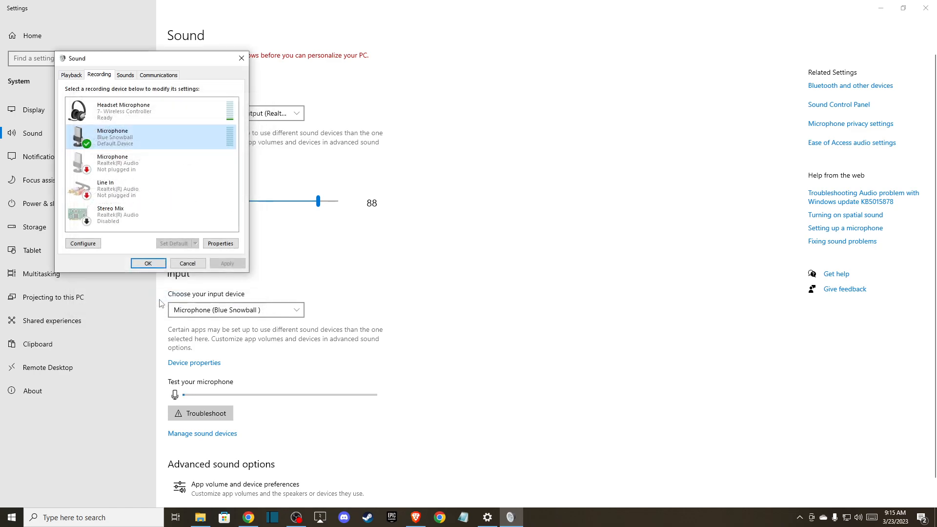
pyautogui.click(195, 269)
pyautogui.hotkey('alt', 'F4')
# - Switch to Discord and lower the microphone input volume slightly in the Voice & Video settings
pyautogui.click(344, 516)
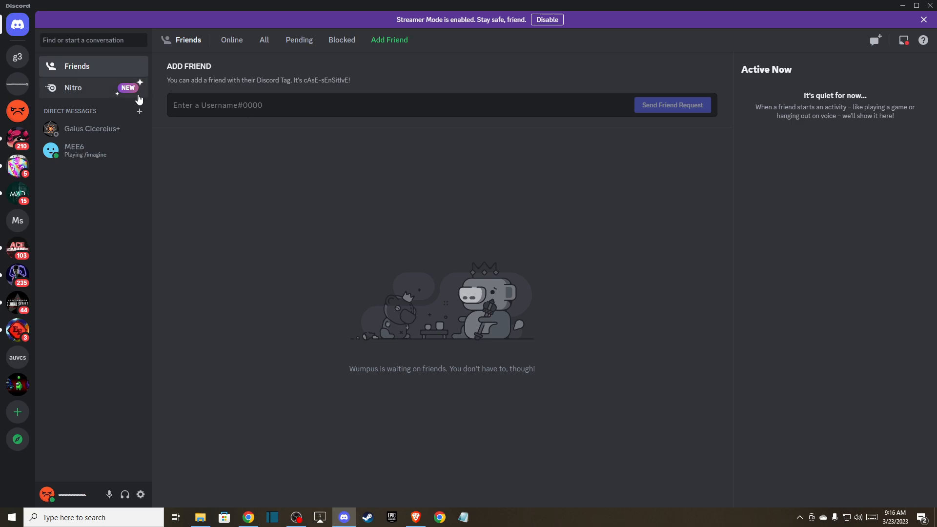
pyautogui.click(146, 495)
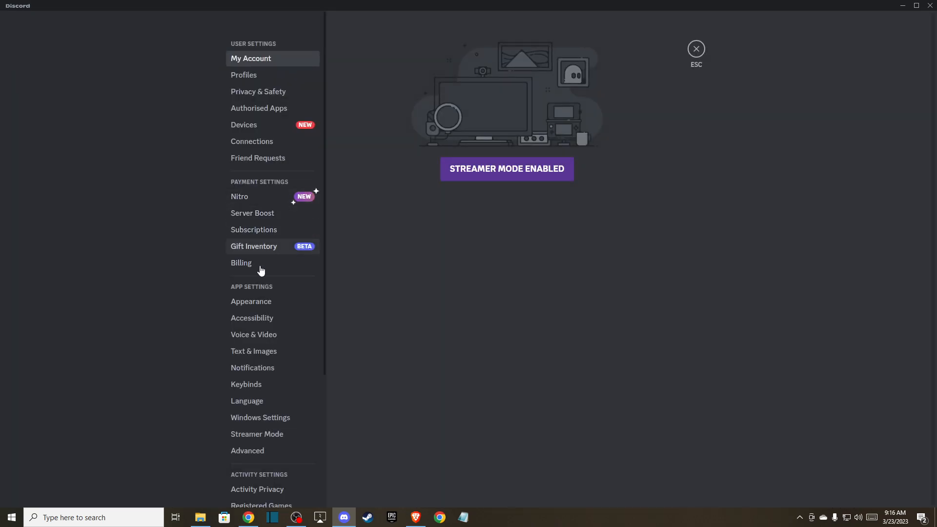
pyautogui.click(265, 334)
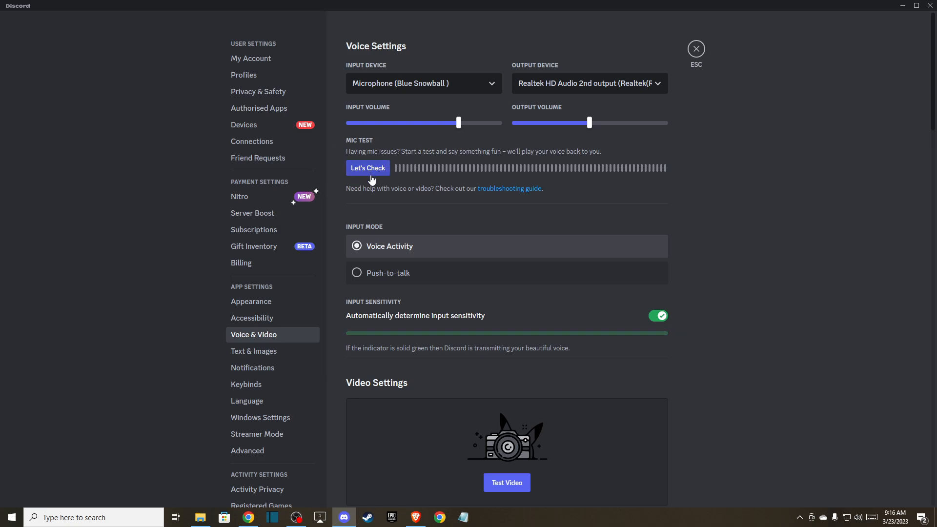
pyautogui.moveTo(459, 123); pyautogui.dragTo(455, 126)
# - Switch the voice processing Noise Suppression to None and back to Krisp
pyautogui.scroll(-5, 441, 229)
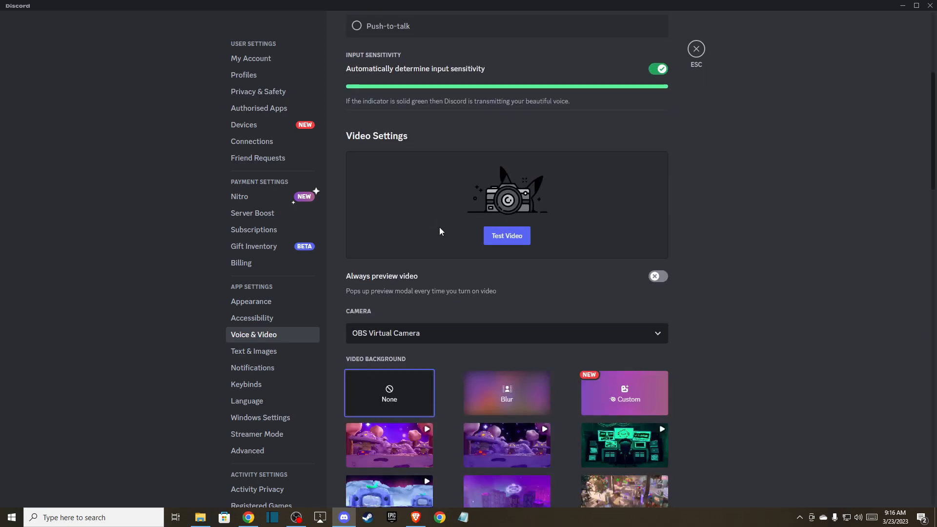
pyautogui.scroll(-10, 439, 230)
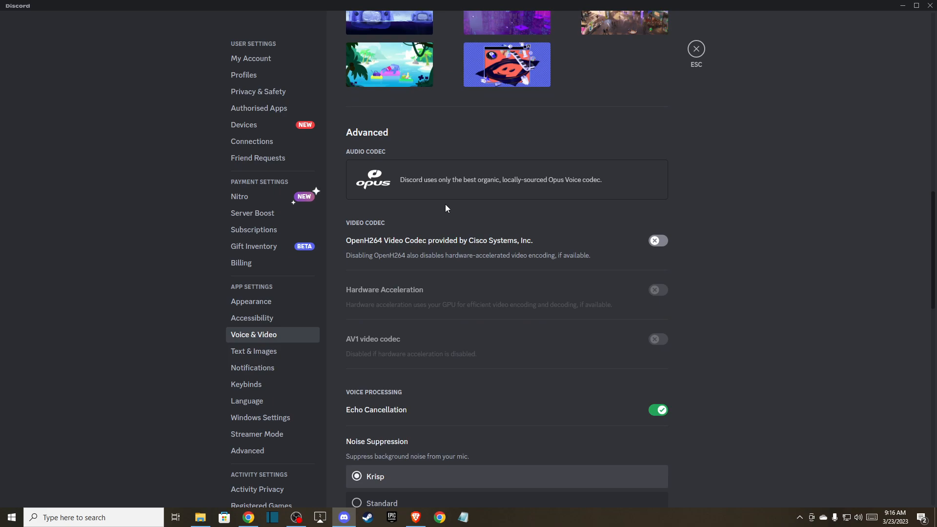
pyautogui.scroll(-4, 445, 205)
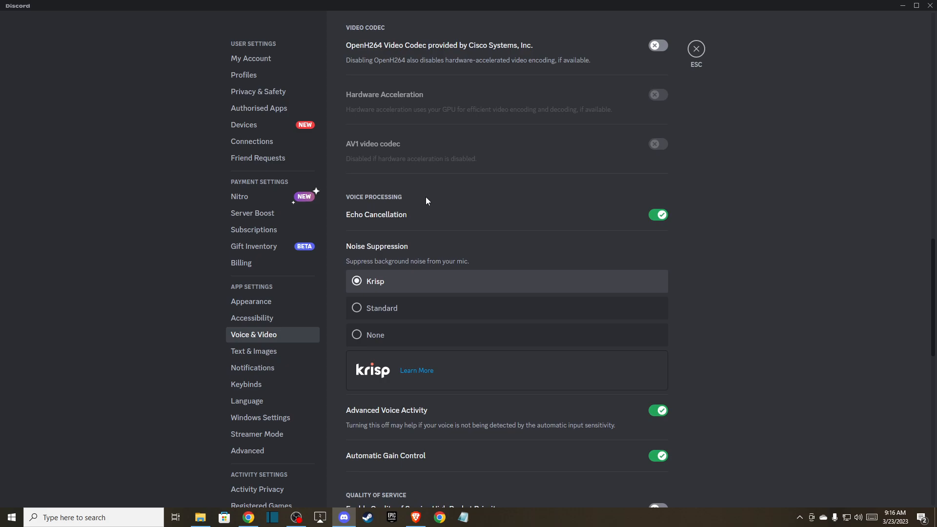
pyautogui.scroll(-2, 426, 198)
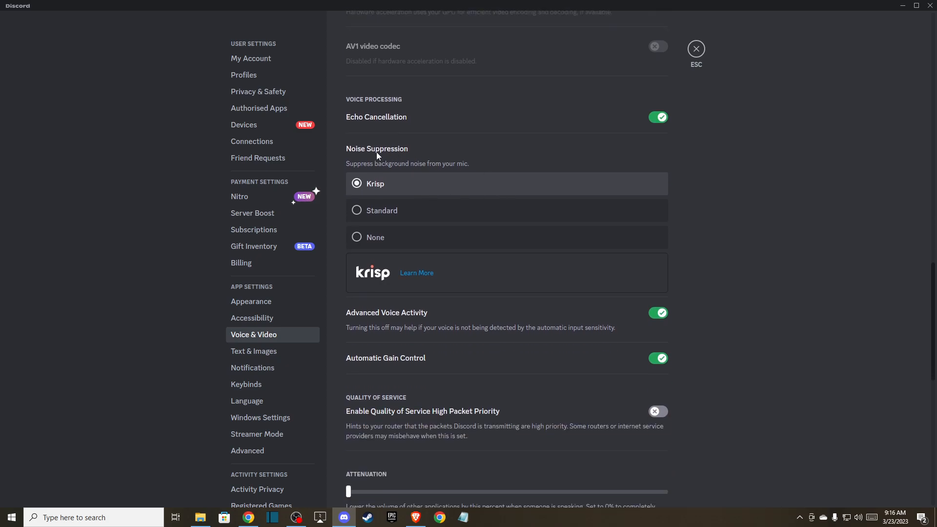
pyautogui.click(369, 239)
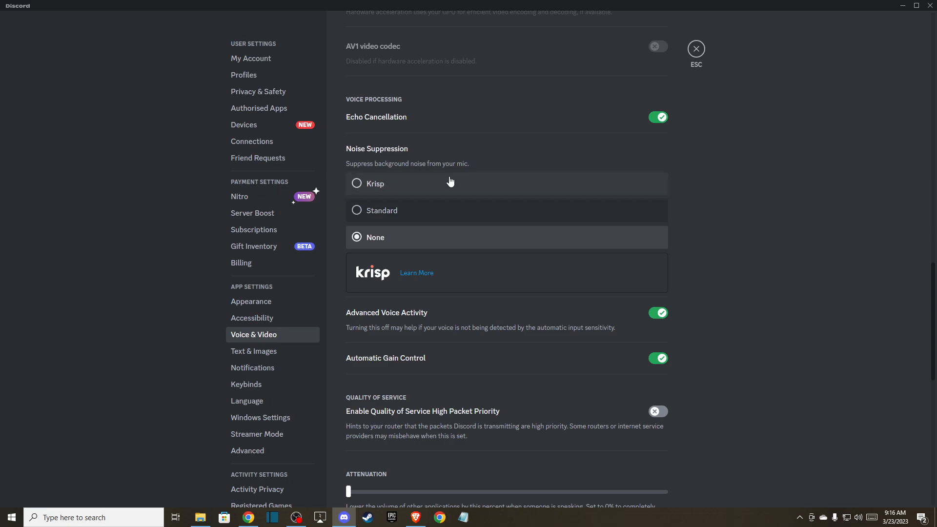
pyautogui.click(398, 183)
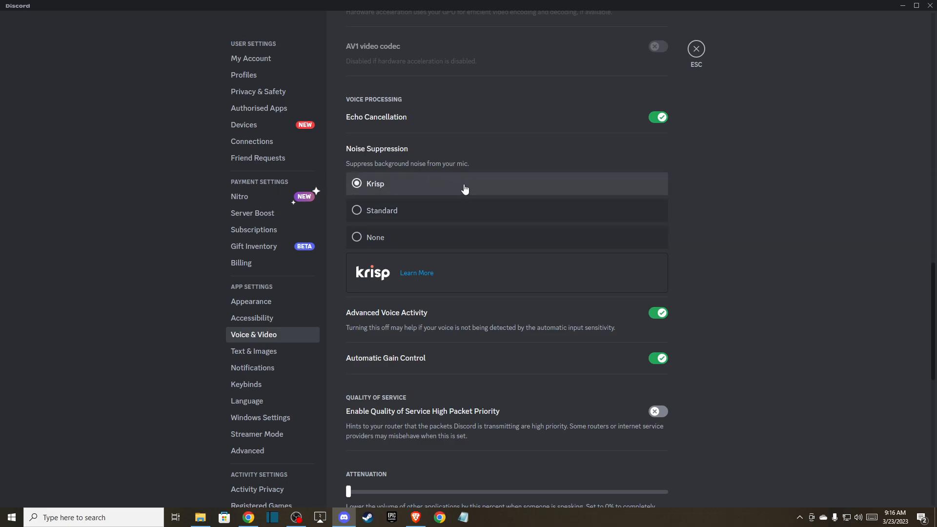
# - Toggle Advanced Voice Activity off and back on
pyautogui.scroll(-2, 447, 191)
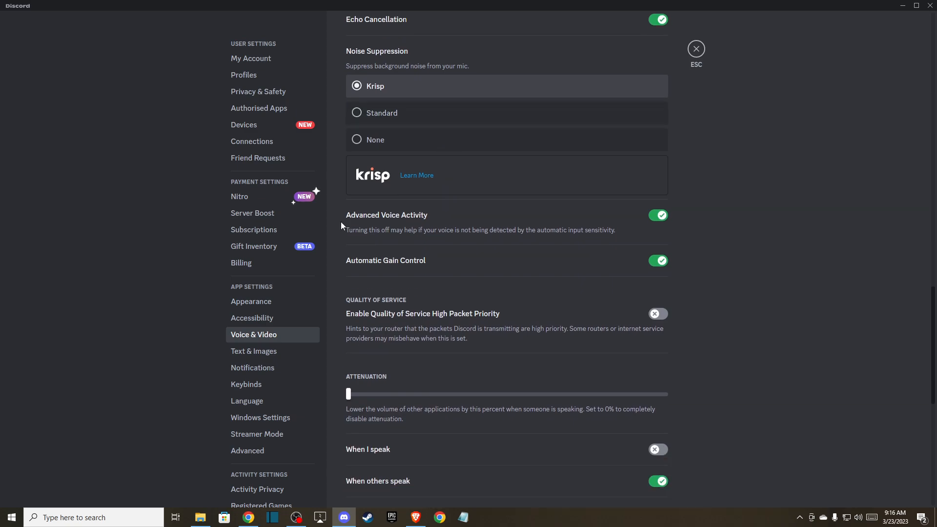
pyautogui.click(661, 218)
pyautogui.click(657, 218)
pyautogui.click(657, 218)
pyautogui.click(657, 218)
# - Look over the remaining screen share, voice diagnostics and debugging settings, and close Discord
pyautogui.scroll(-8, 595, 227)
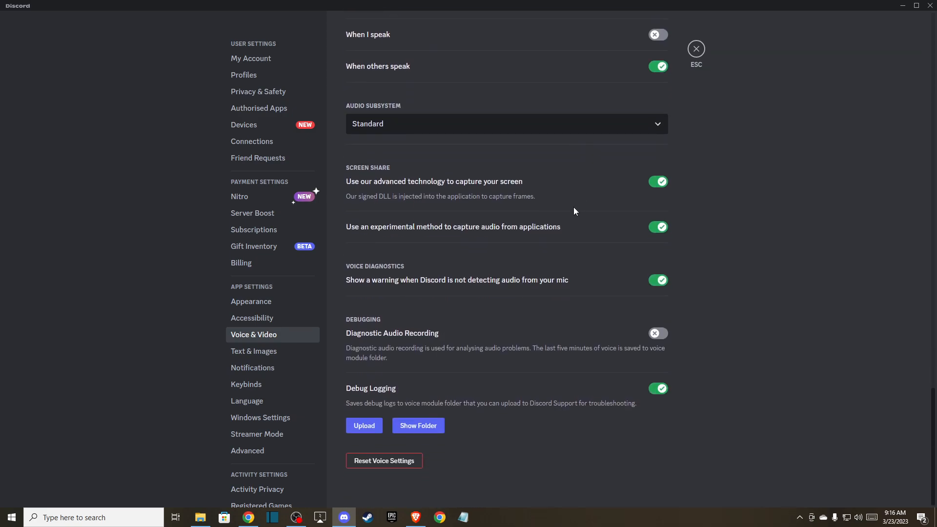
pyautogui.click(929, 5)
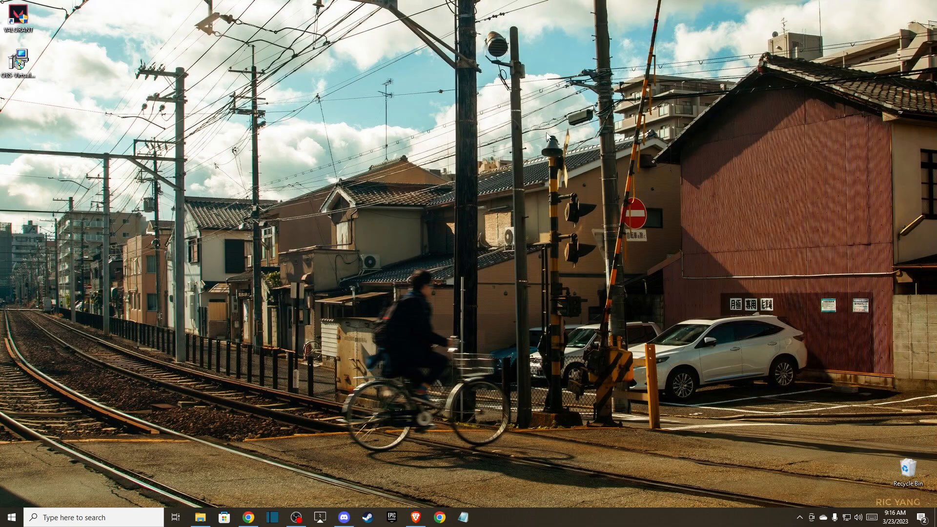
# - Find and open Task Manager, and look through the running processes
pyautogui.write('TAS')
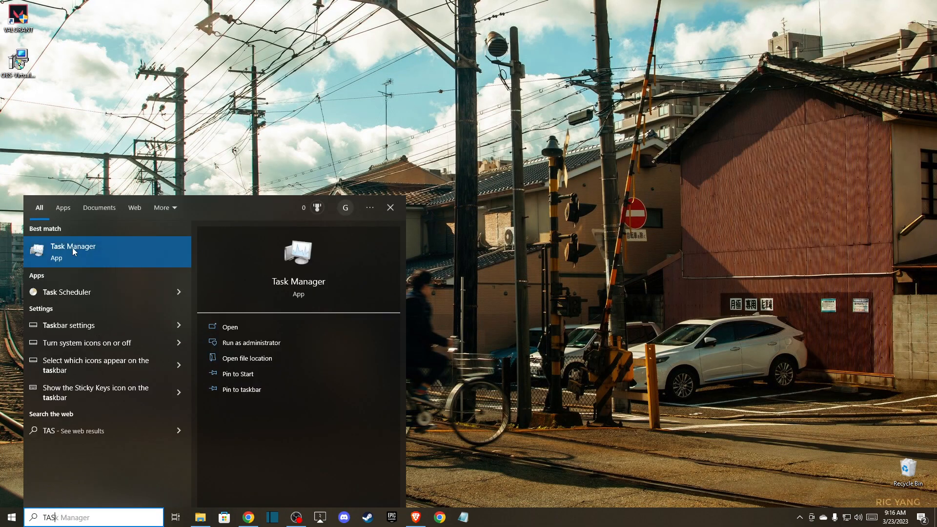
pyautogui.click(78, 255)
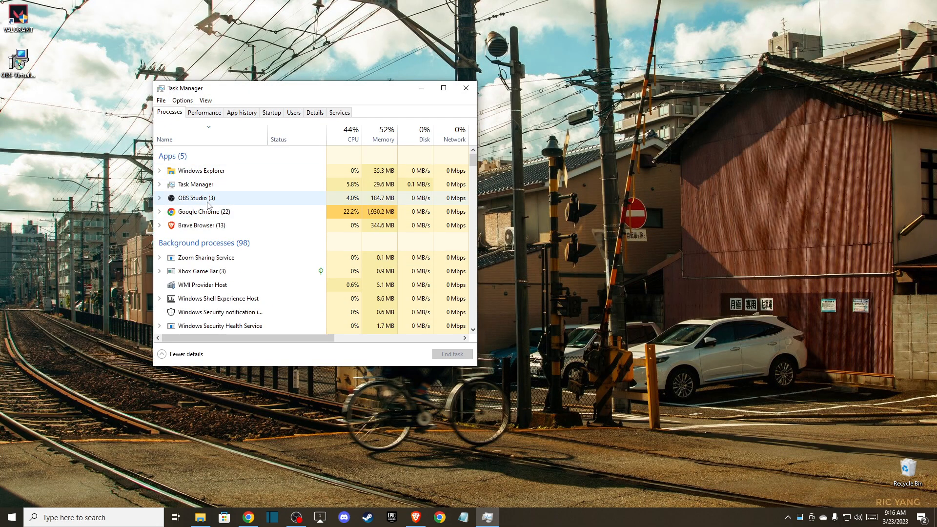
pyautogui.scroll(-2, 194, 205)
pyautogui.scroll(2, 197, 207)
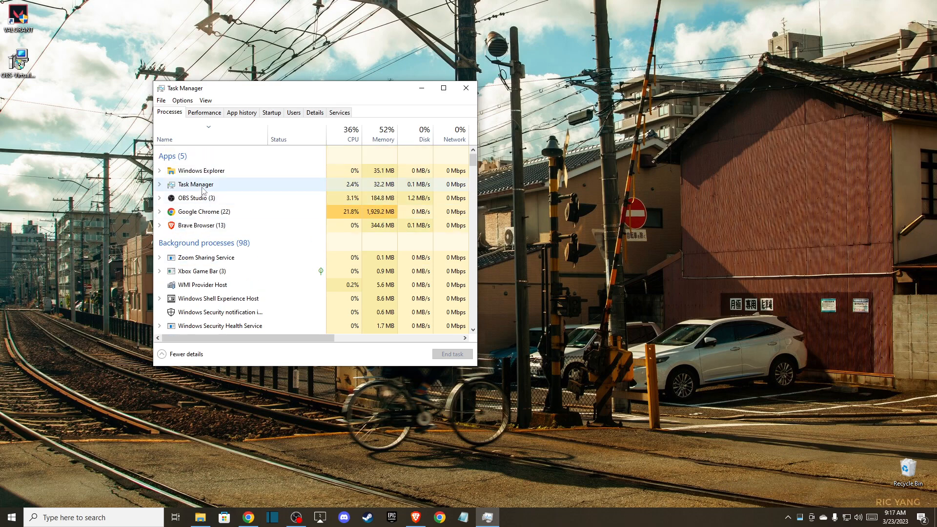
# - Launch Discord, put its window away, and select the Discord process in Task Manager without ending it
pyautogui.click(345, 518)
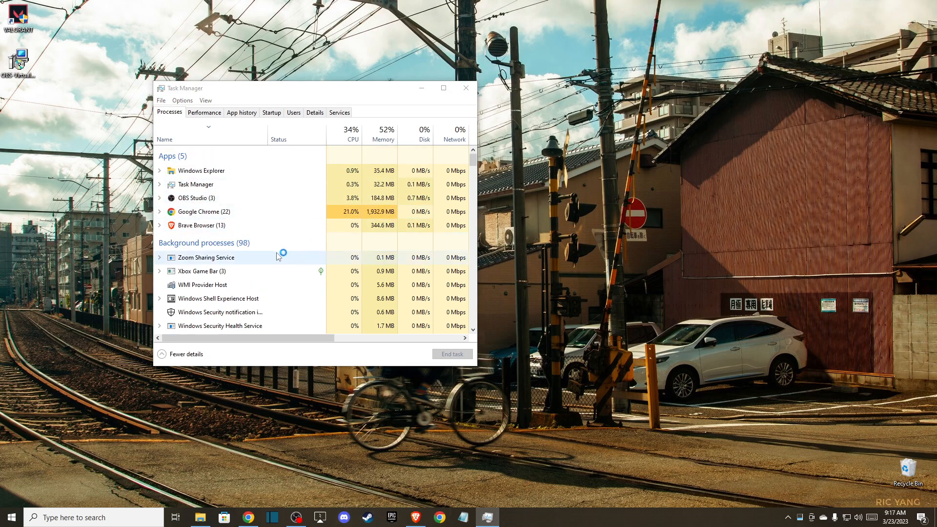
pyautogui.click(903, 6)
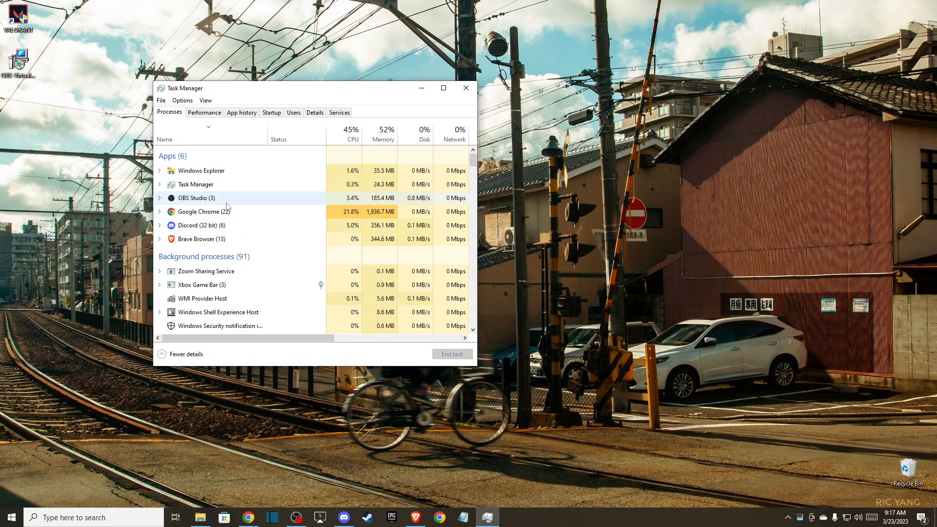
pyautogui.rightClick(220, 225)
pyautogui.click(683, 361)
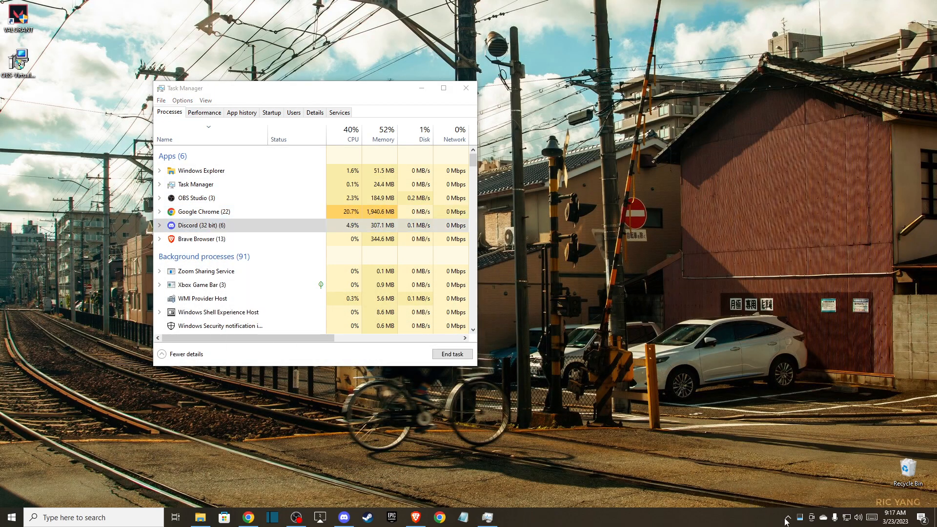
# - Check the hidden system tray icons for apps running in the background, and close Task Manager
pyautogui.click(787, 517)
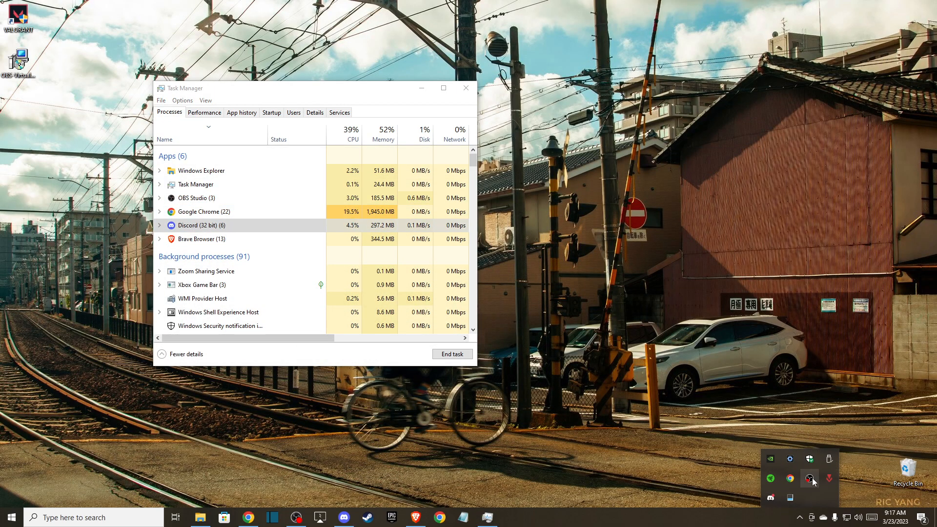
pyautogui.click(541, 358)
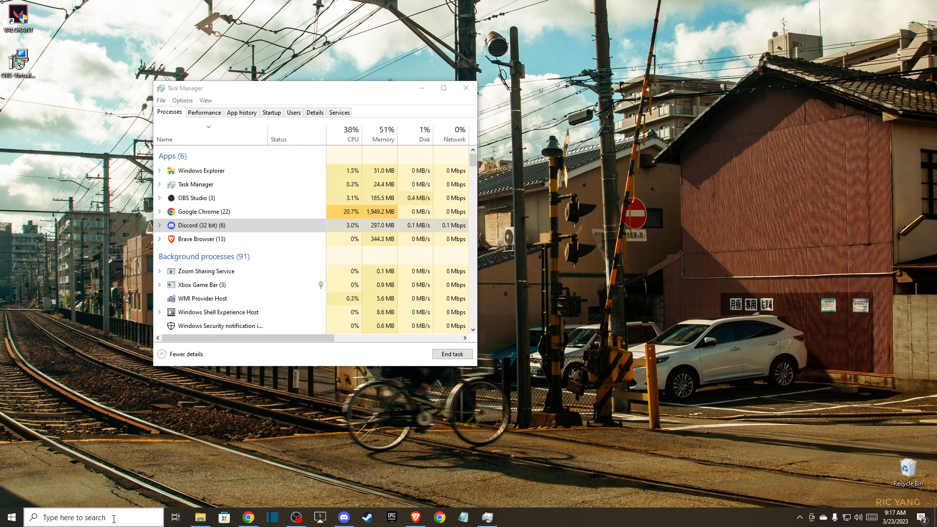
pyautogui.click(466, 89)
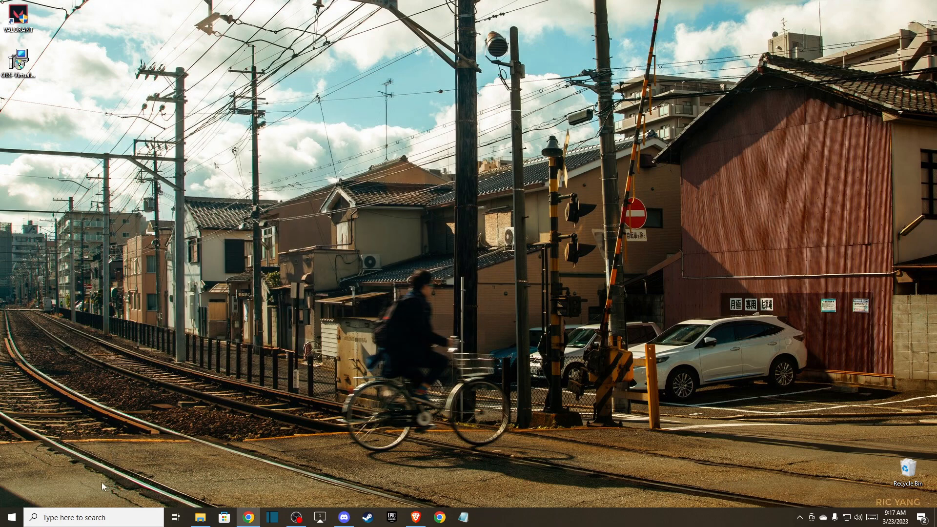
# - Open Device Manager and expand the Audio inputs and outputs category
pyautogui.click(81, 516)
pyautogui.write('DEVIO')
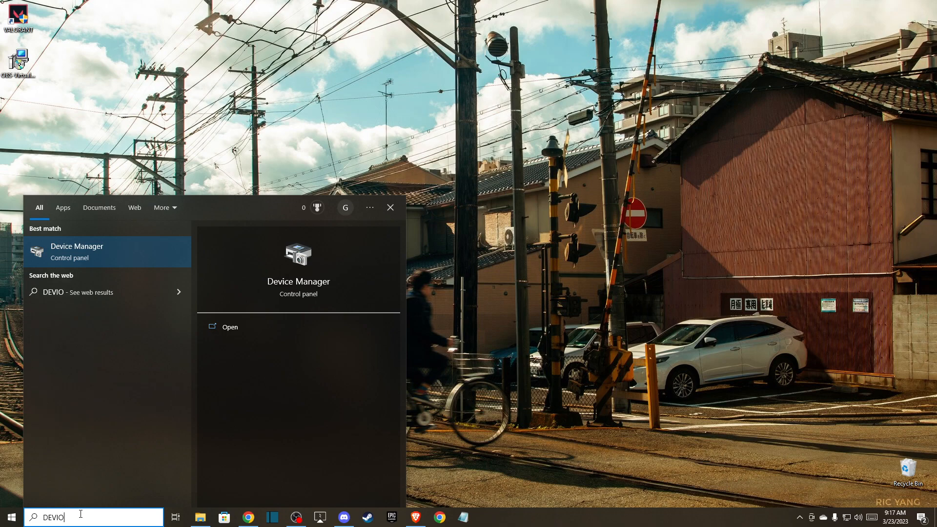
pyautogui.press('Return')
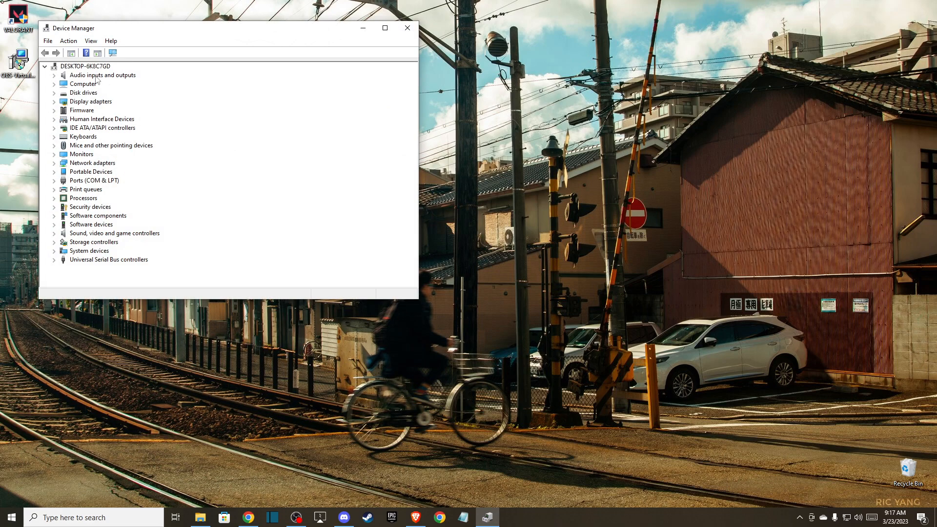
pyautogui.doubleClick(96, 76)
pyautogui.click(101, 84)
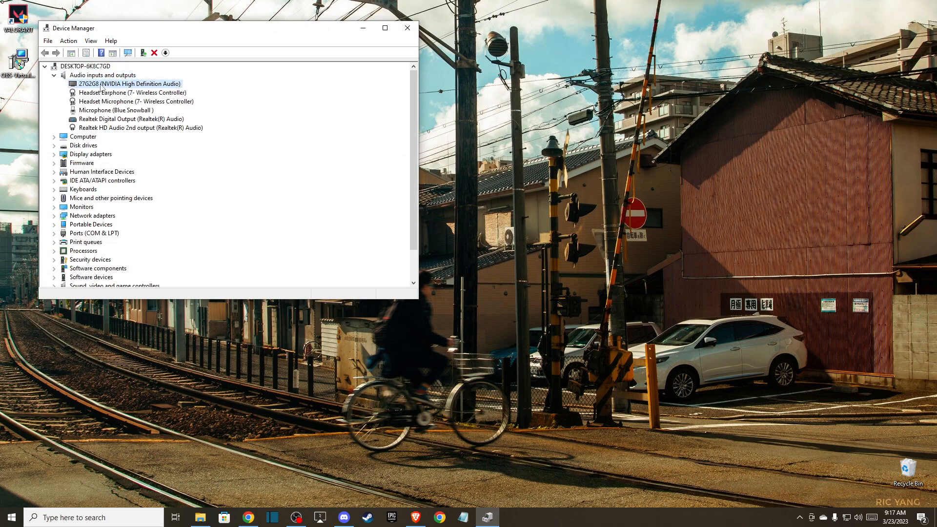
# - View the driver update options for Microphone (Blue Snowball), cancel without updating, and close Device Manager
pyautogui.click(101, 110)
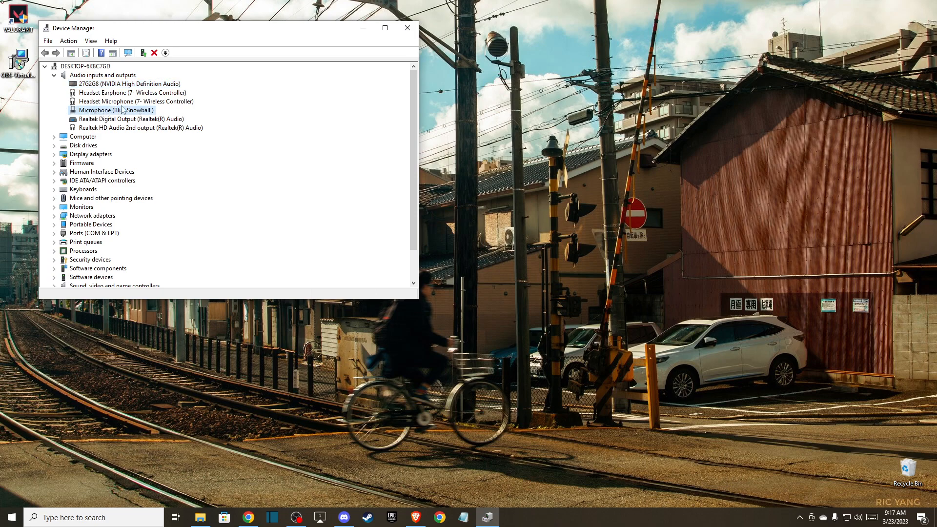
pyautogui.rightClick(101, 110)
pyautogui.click(122, 116)
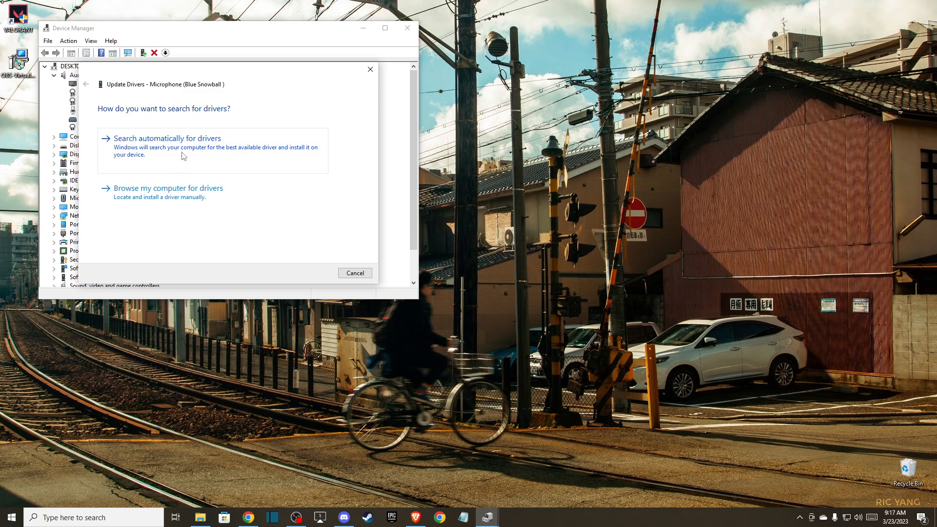
pyautogui.click(346, 273)
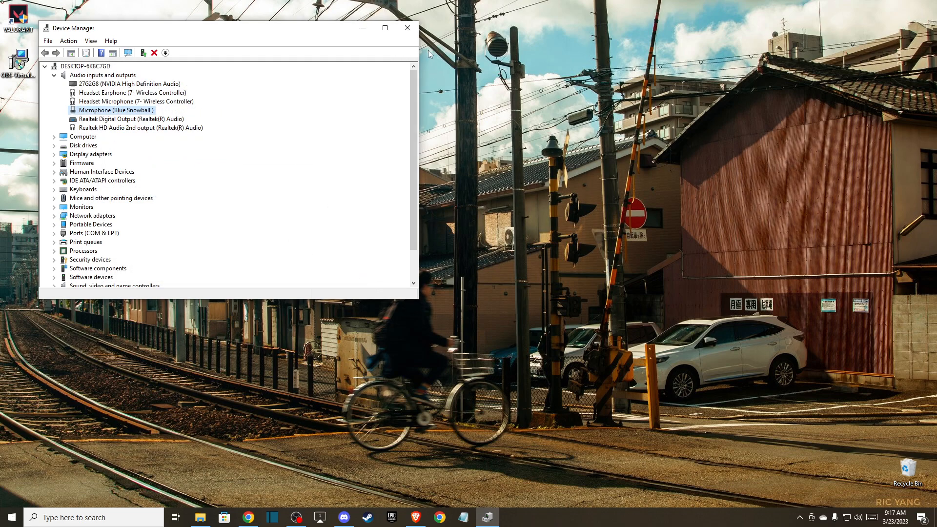
pyautogui.click(407, 28)
# - Open Windows Update, start a check for updates, and close Settings
pyautogui.click(93, 517)
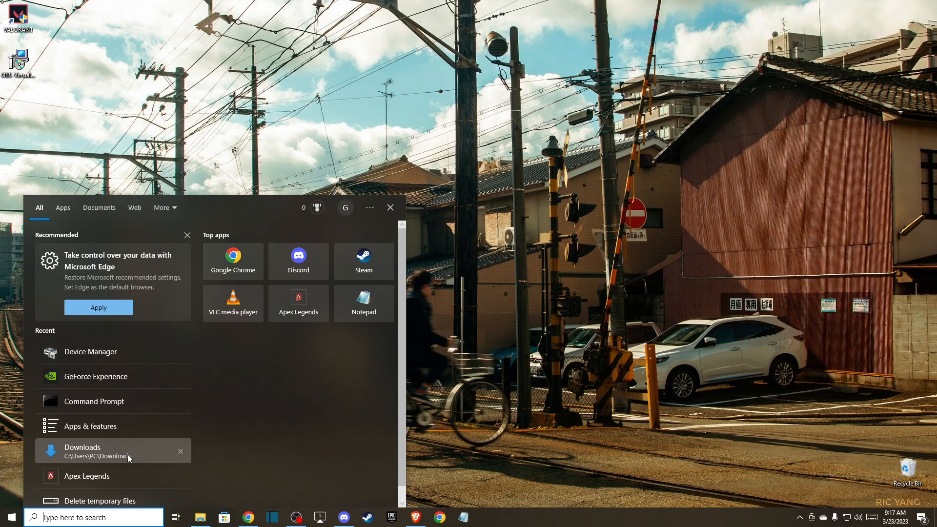
pyautogui.write('CHECK')
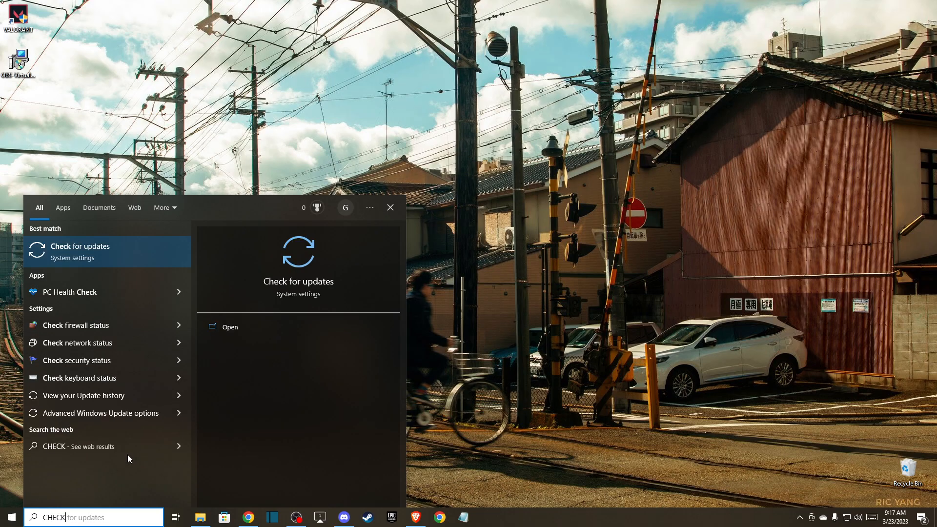
pyautogui.press('Return')
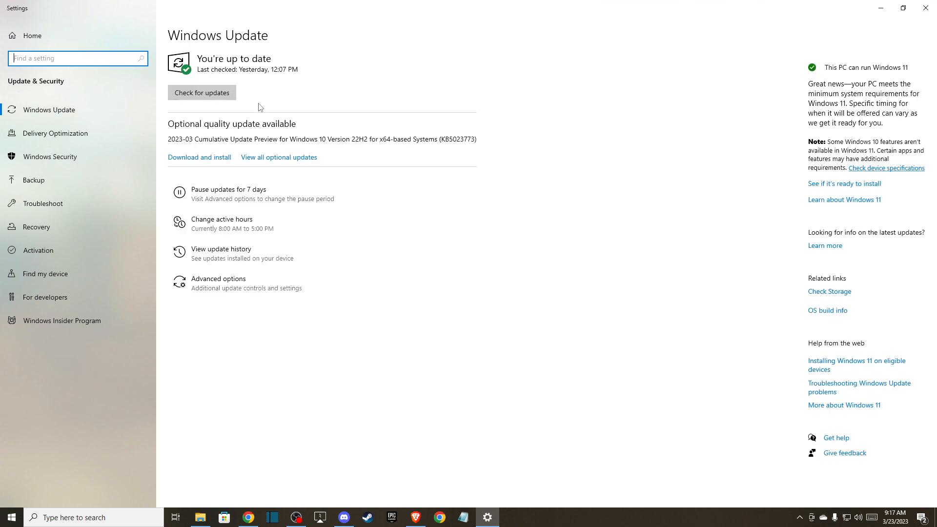
pyautogui.click(222, 89)
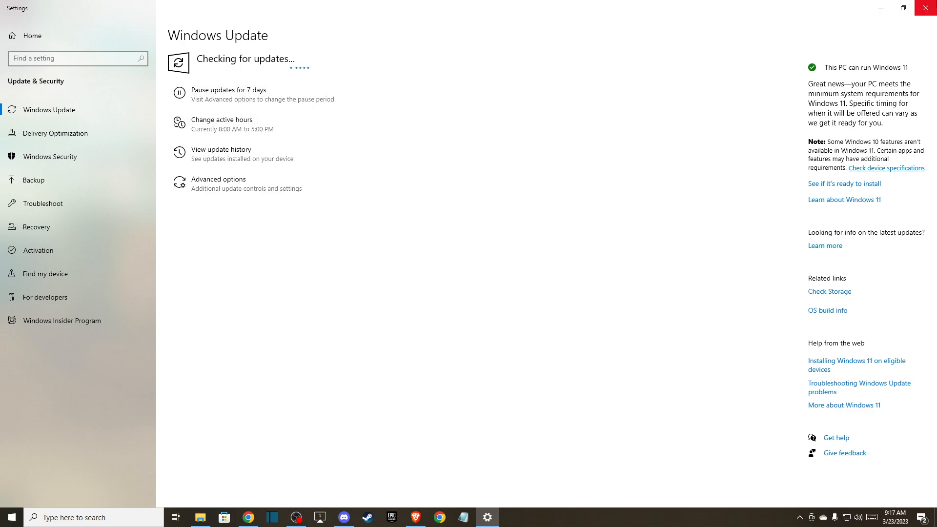
pyautogui.click(926, 7)
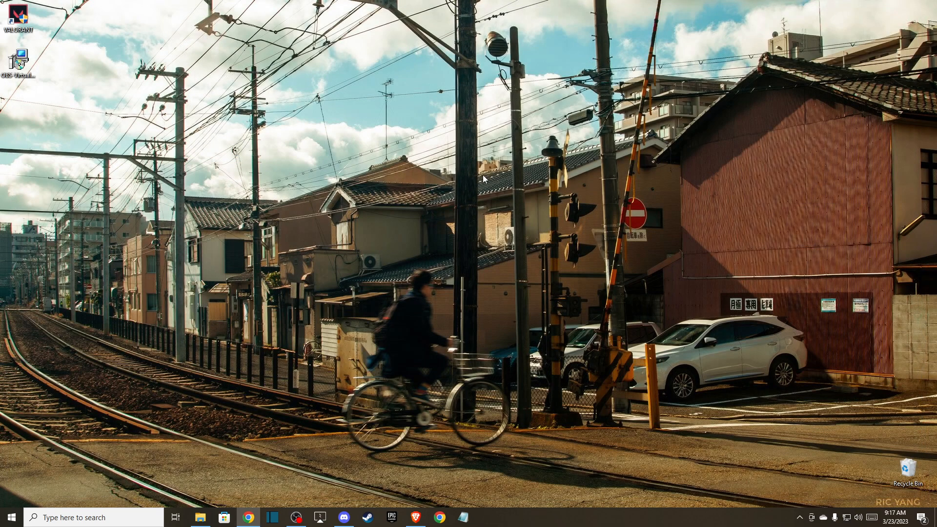
# - Open the Apps & features system settings
pyautogui.click(87, 520)
pyautogui.write('app')
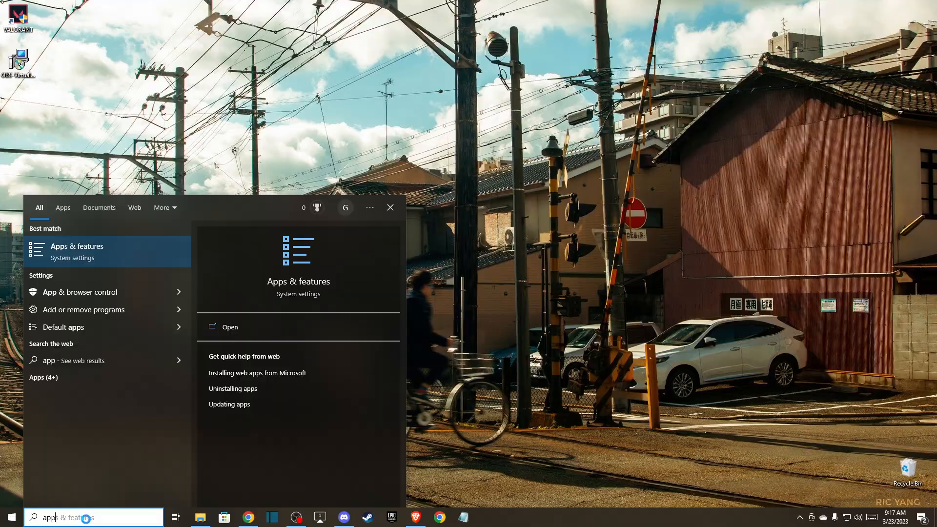
pyautogui.press('Return')
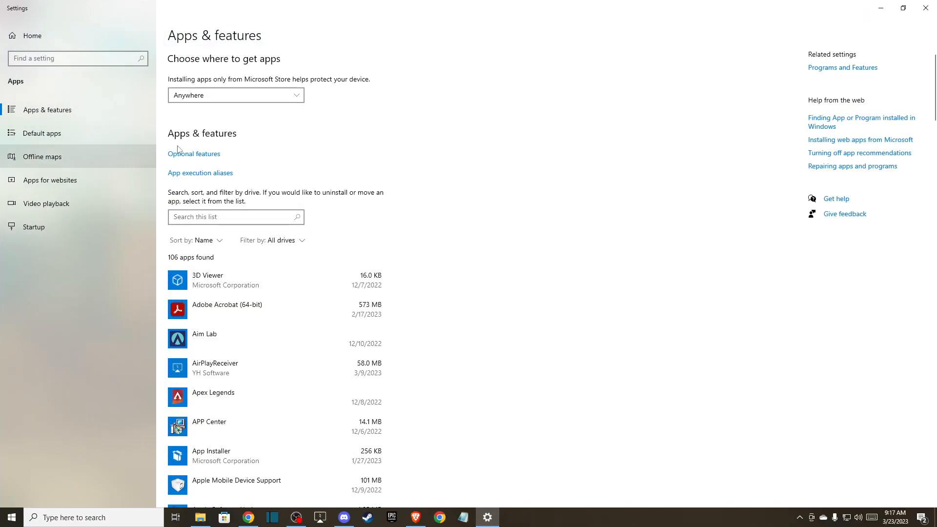
# - Search the installed apps for "discor", expand the Discord entry to view its uninstall option, and close Settings
pyautogui.click(213, 217)
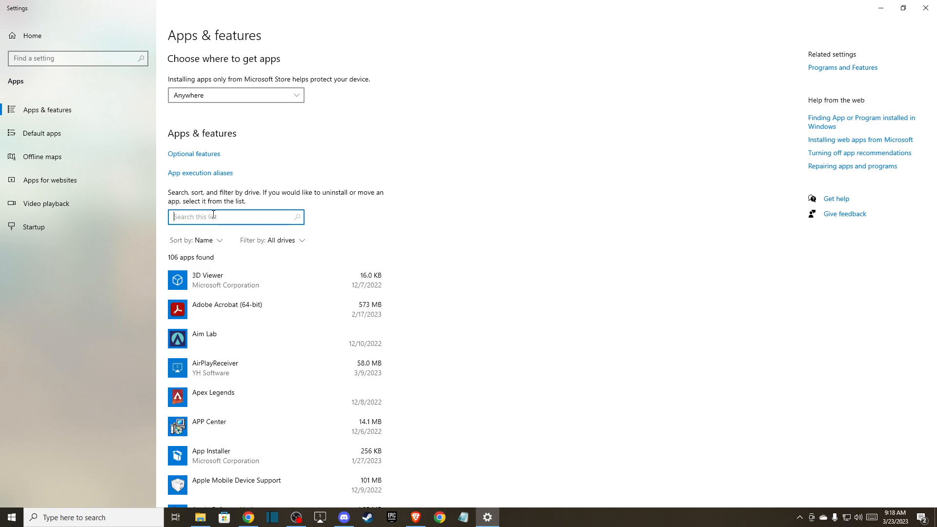
pyautogui.write('discro')
pyautogui.press('BackSpace')
pyautogui.press('BackSpace')
pyautogui.write('or')
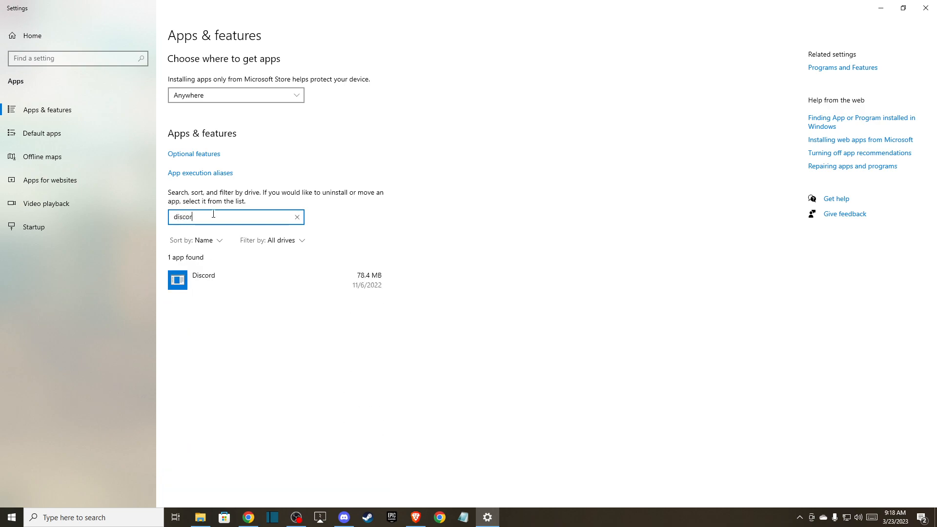
pyautogui.click(197, 283)
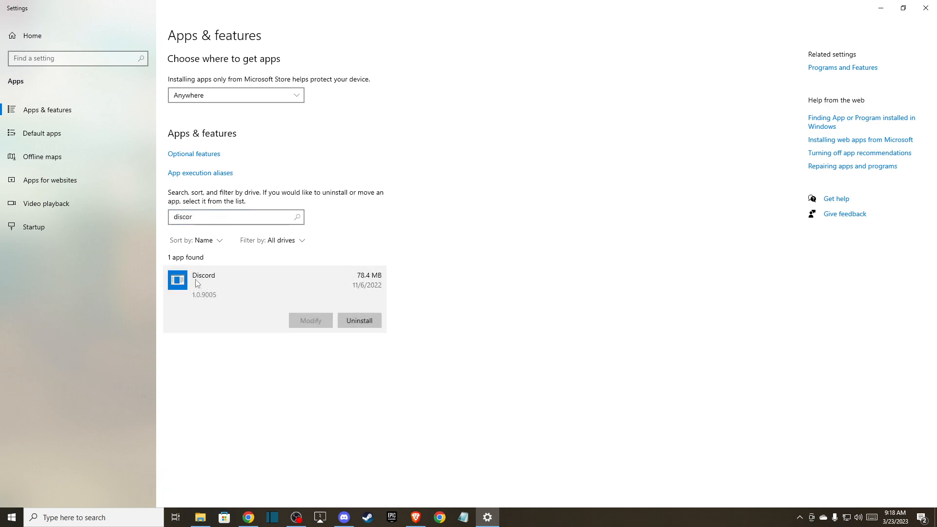
pyautogui.click(926, 7)
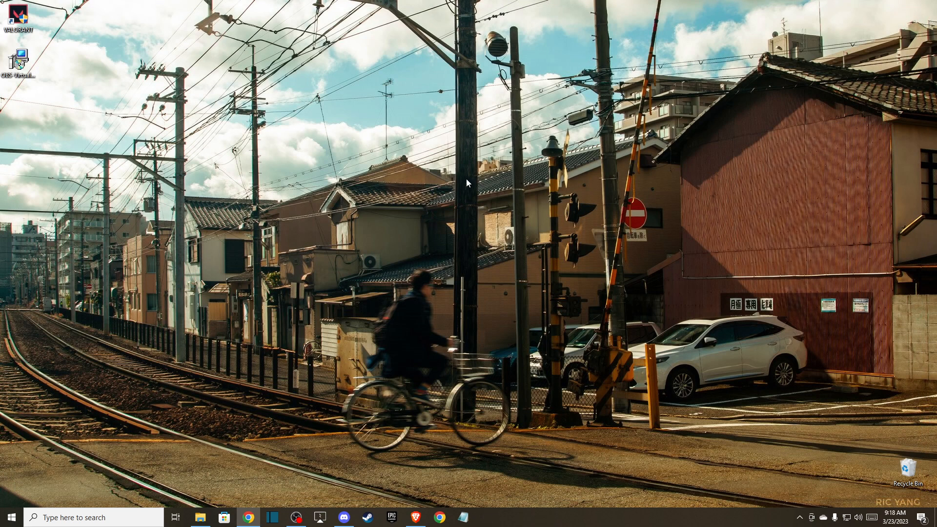